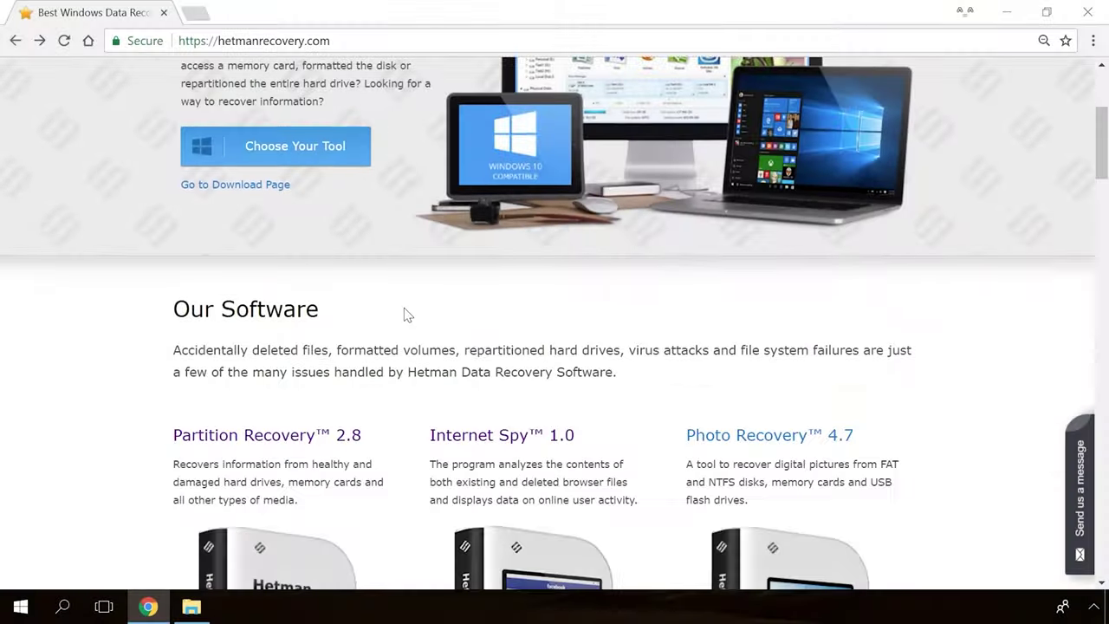
{"action": "scroll", "coordinate": [405, 314], "scroll_direction": "down", "scroll_amount": 3}
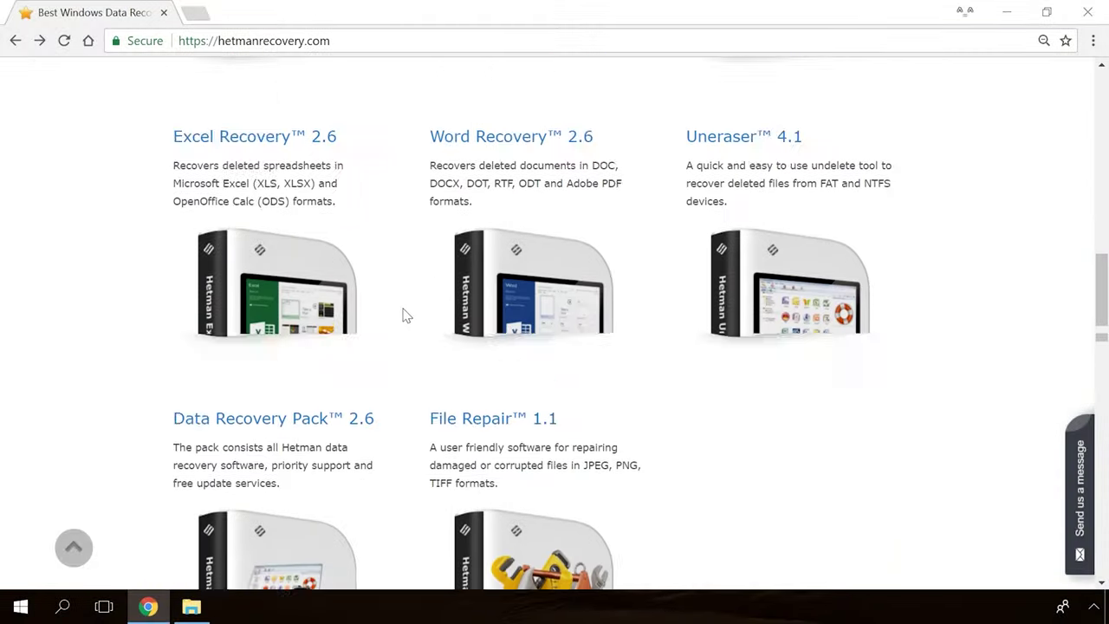
Go to the Partition Recovery 2.8 product page and start the Free Download of its installer
{"action": "scroll", "coordinate": [404, 314], "scroll_direction": "up", "scroll_amount": 14}
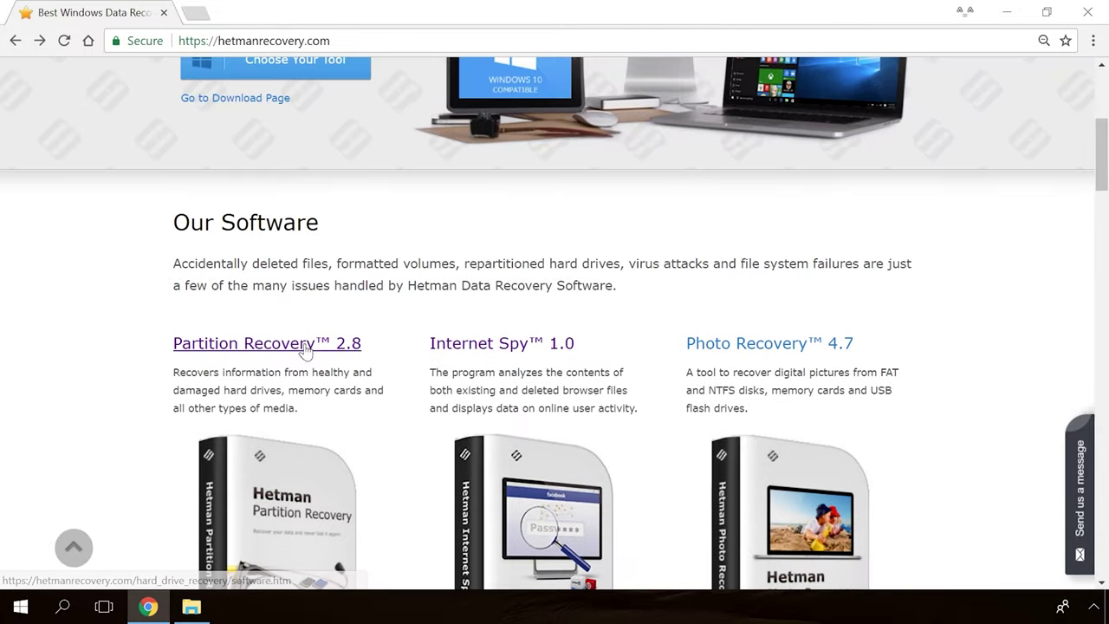
{"action": "left_click", "coordinate": [303, 345]}
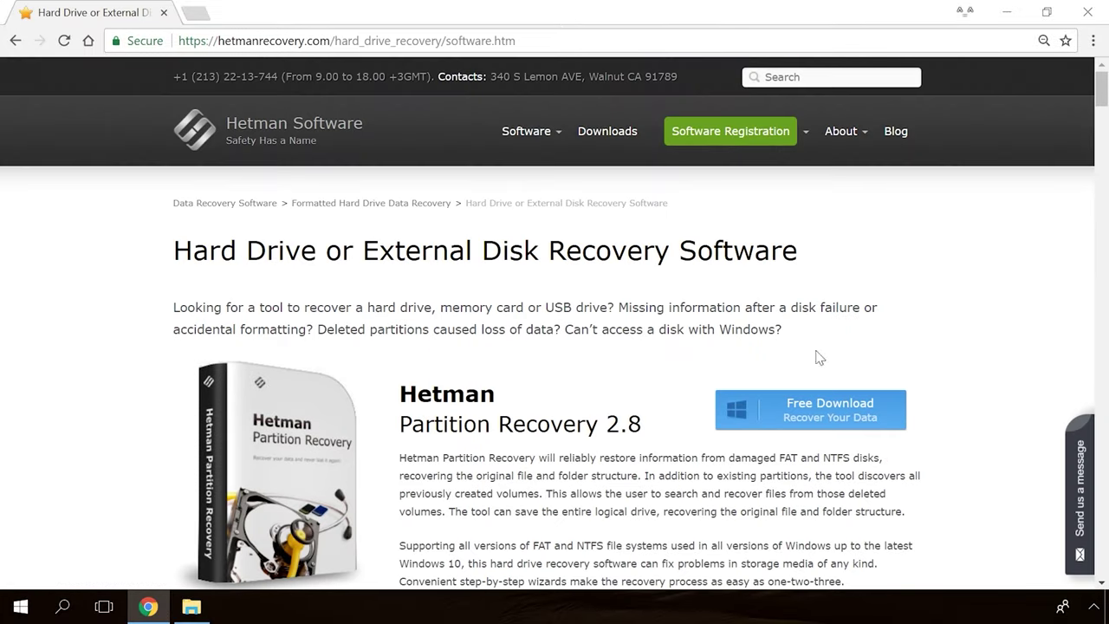
{"action": "left_click", "coordinate": [798, 409]}
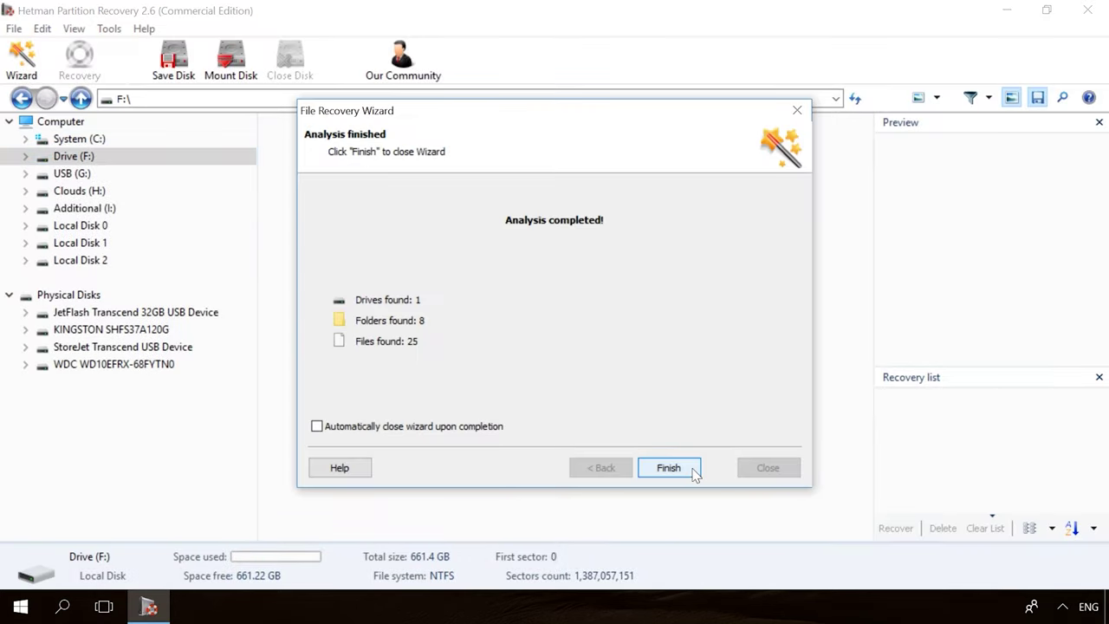
Fast-scan Drive F:, select the deleted video 856071704.mp4, and recover it through the wizard
{"action": "left_click", "coordinate": [669, 467]}
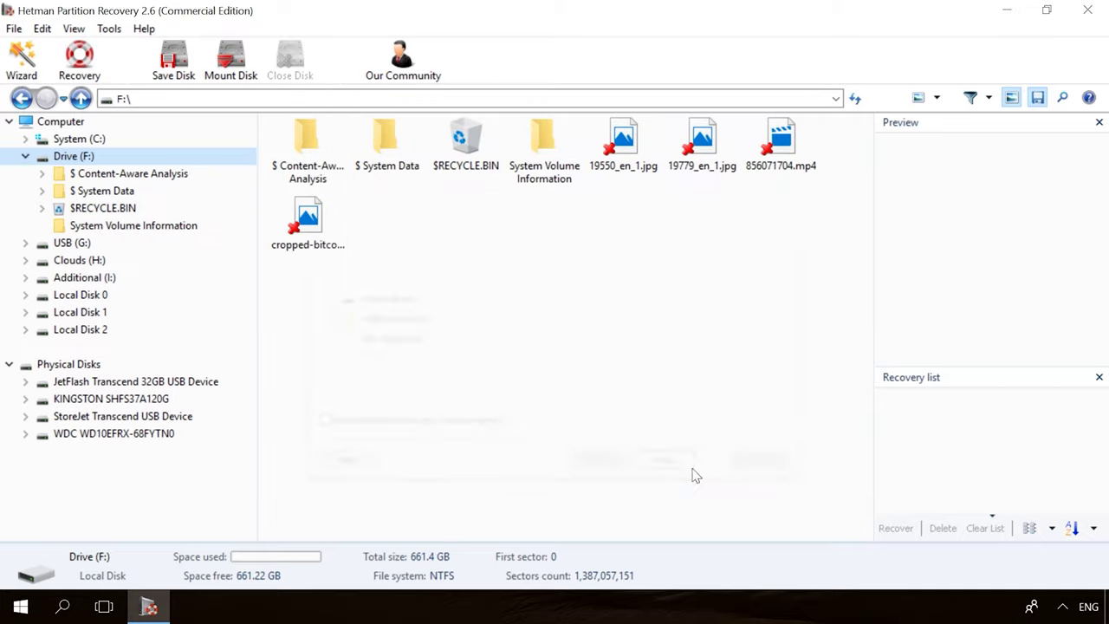
{"action": "left_click", "coordinate": [700, 154]}
{"action": "left_click", "coordinate": [777, 139]}
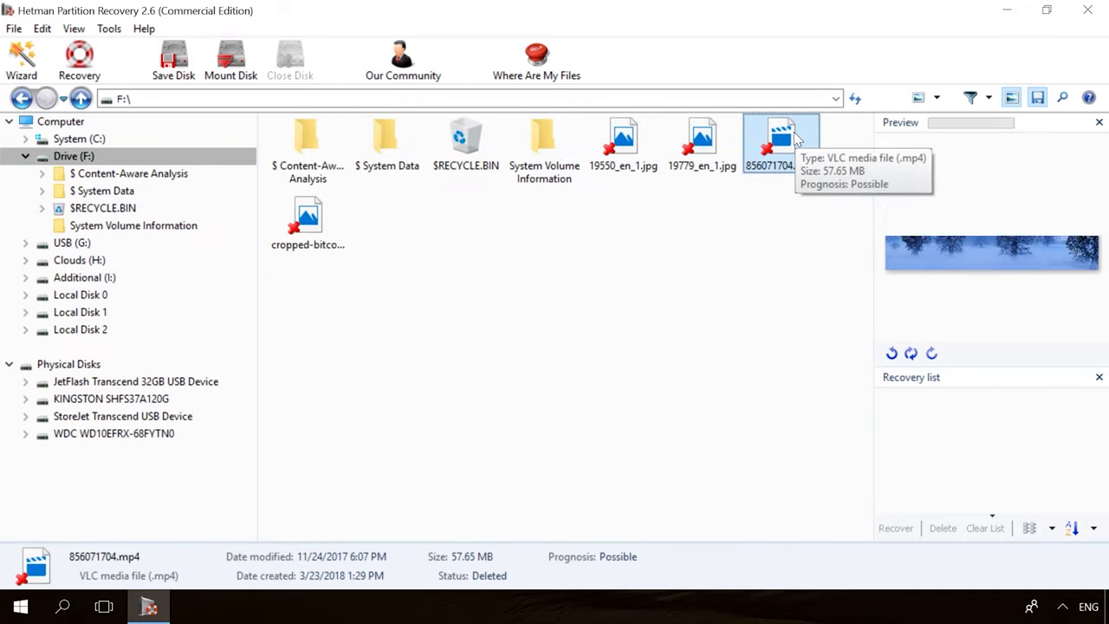
{"action": "left_click", "coordinate": [79, 59]}
{"action": "left_click", "coordinate": [667, 468]}
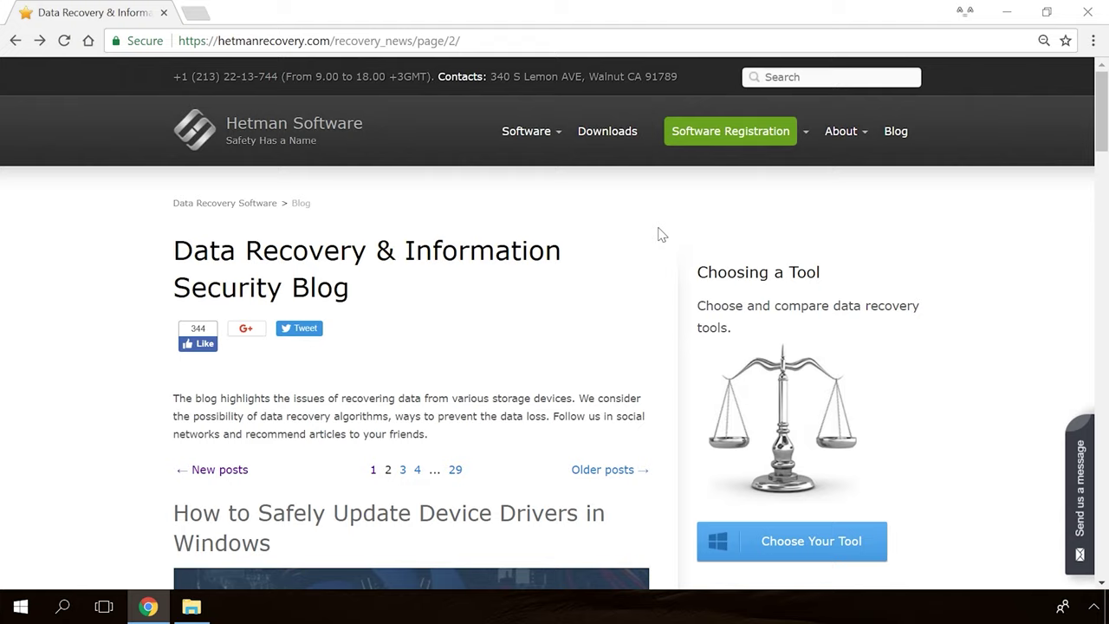
Open the blog post on the 'Windows Detected a Hard Disk Problem' error
{"action": "scroll", "coordinate": [662, 234], "scroll_direction": "down", "scroll_amount": 20}
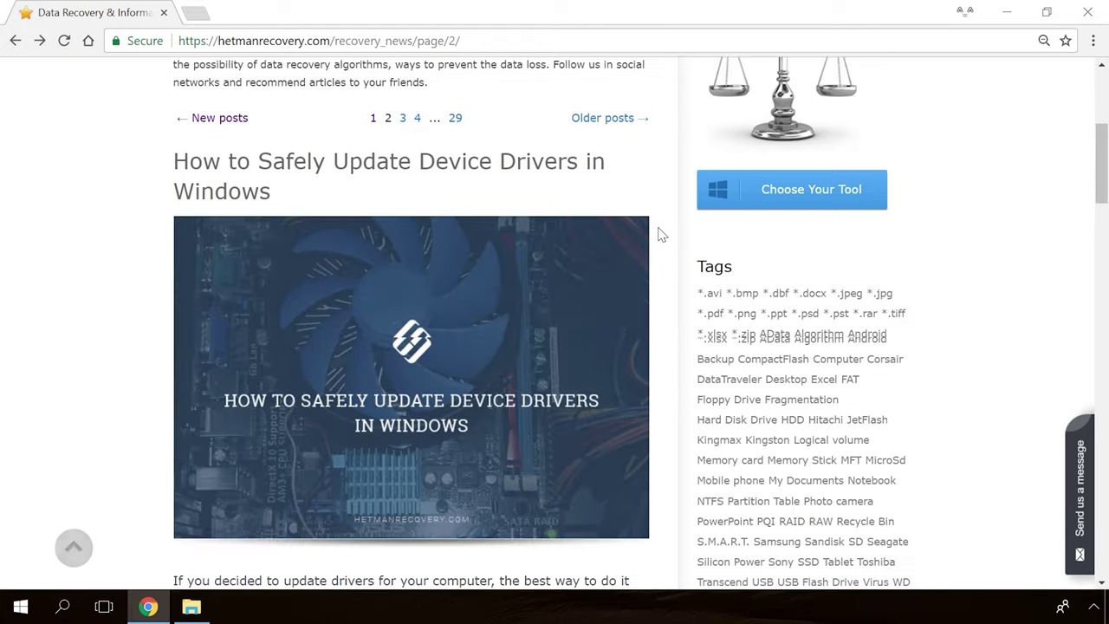
{"action": "scroll", "coordinate": [662, 234], "scroll_direction": "down", "scroll_amount": 6}
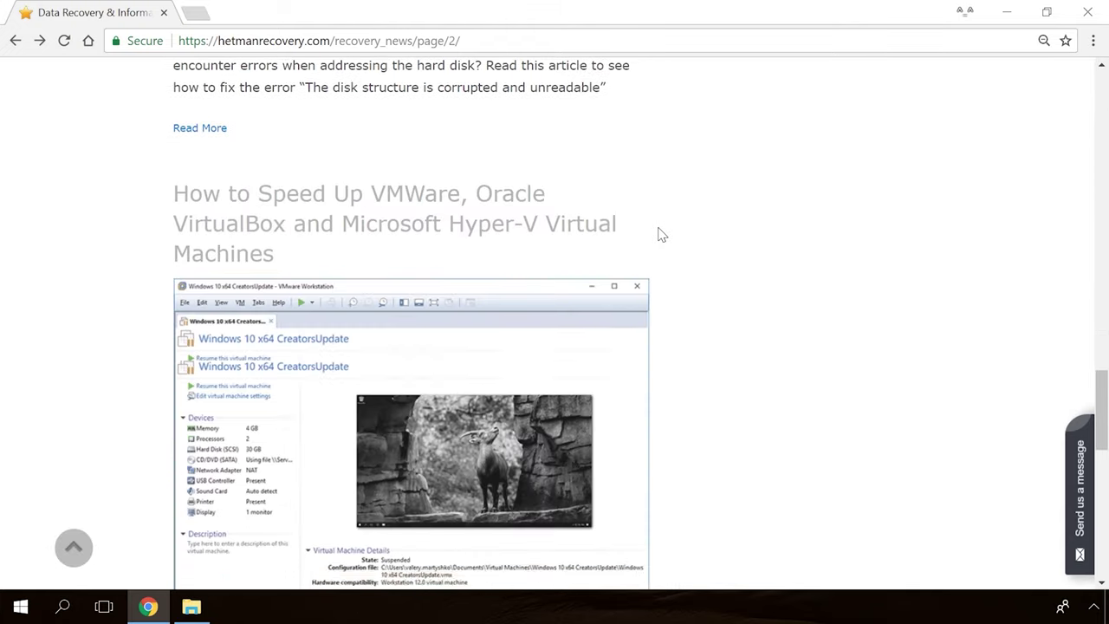
{"action": "scroll", "coordinate": [662, 234], "scroll_direction": "up", "scroll_amount": 5}
{"action": "scroll", "coordinate": [659, 235], "scroll_direction": "up", "scroll_amount": 8}
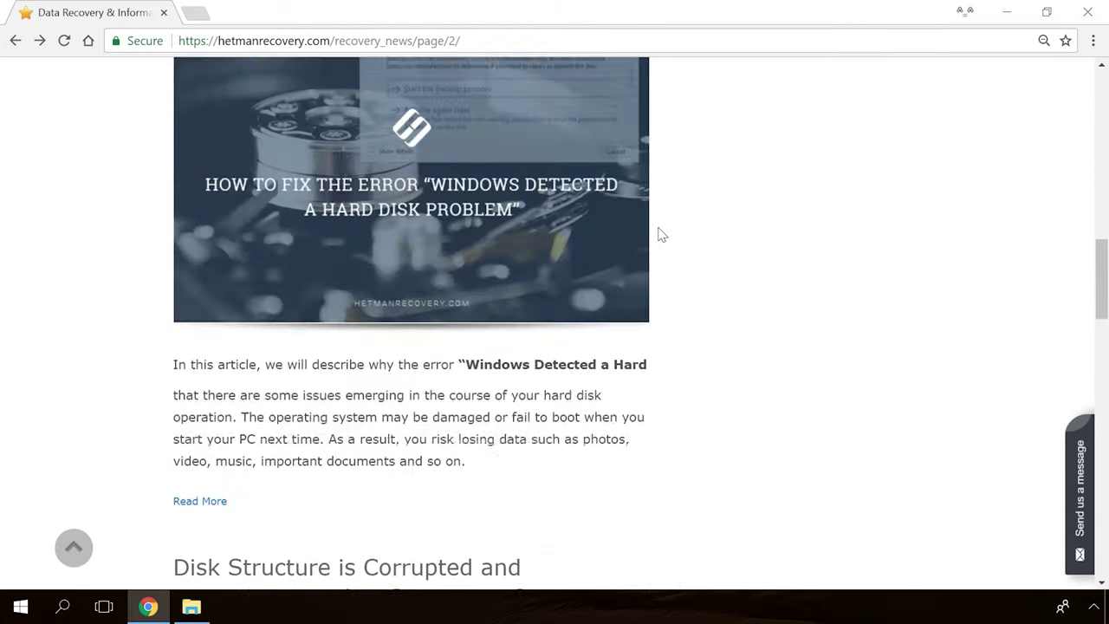
{"action": "left_click", "coordinate": [421, 312]}
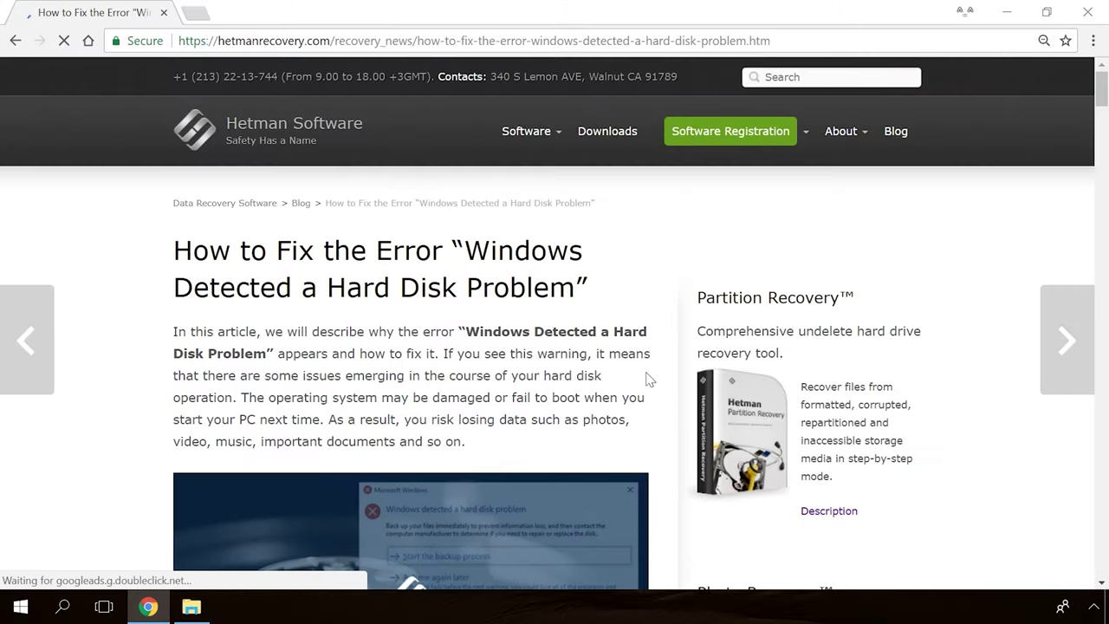
Open the site's Send us a message form and type 'Hello'
{"action": "scroll", "coordinate": [663, 373], "scroll_direction": "down", "scroll_amount": 15}
{"action": "scroll", "coordinate": [661, 375], "scroll_direction": "down", "scroll_amount": 16}
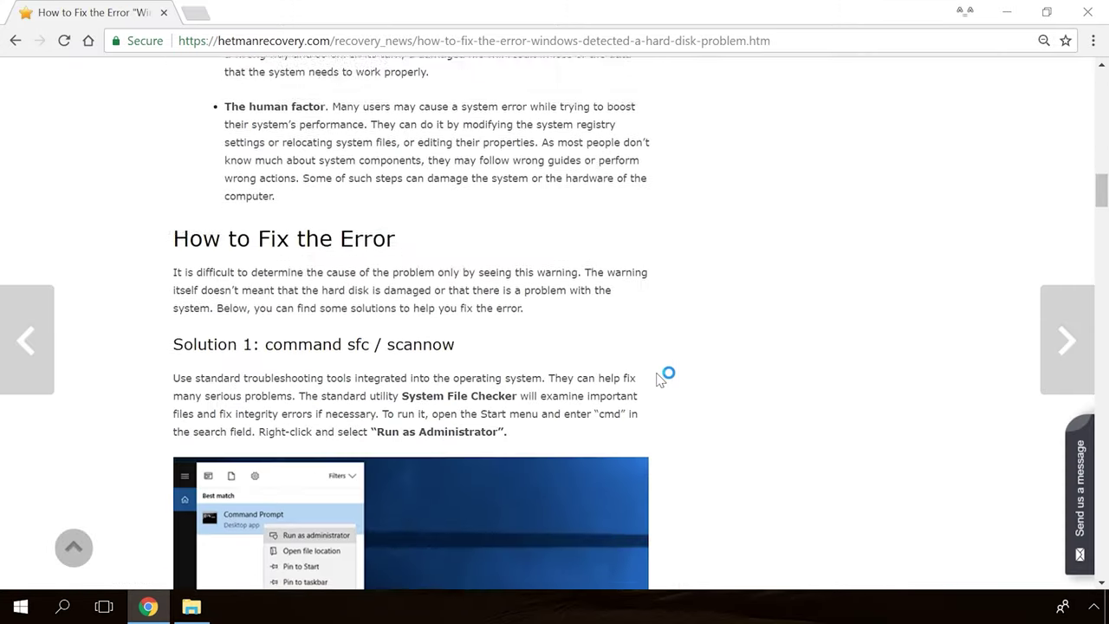
{"action": "scroll", "coordinate": [921, 443], "scroll_direction": "up", "scroll_amount": 3}
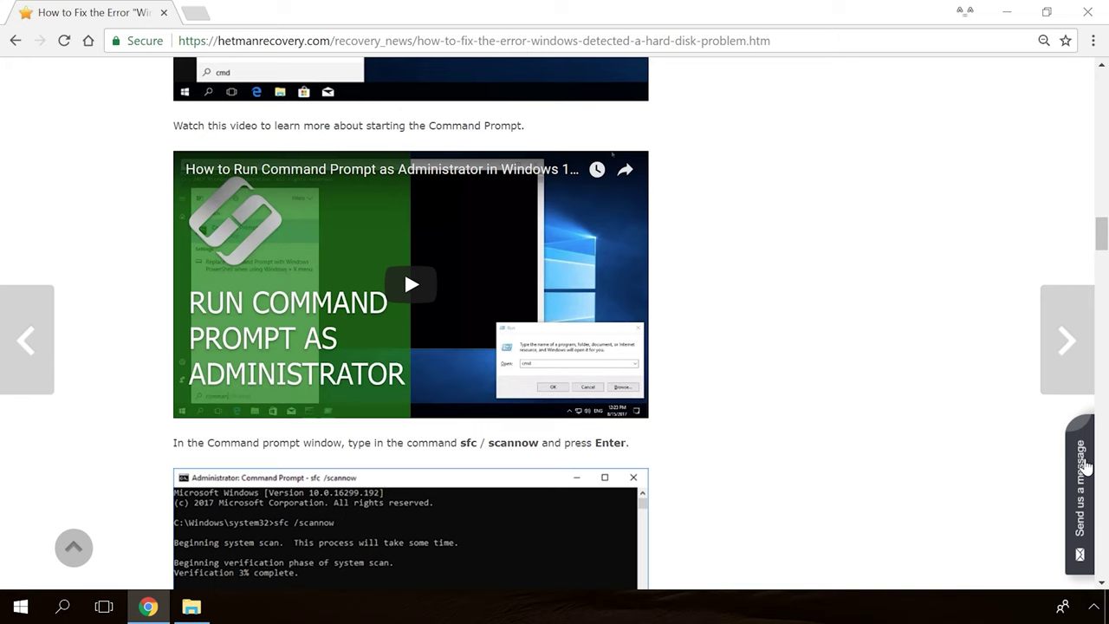
{"action": "left_click", "coordinate": [1083, 468]}
{"action": "type", "text": "Hello"}
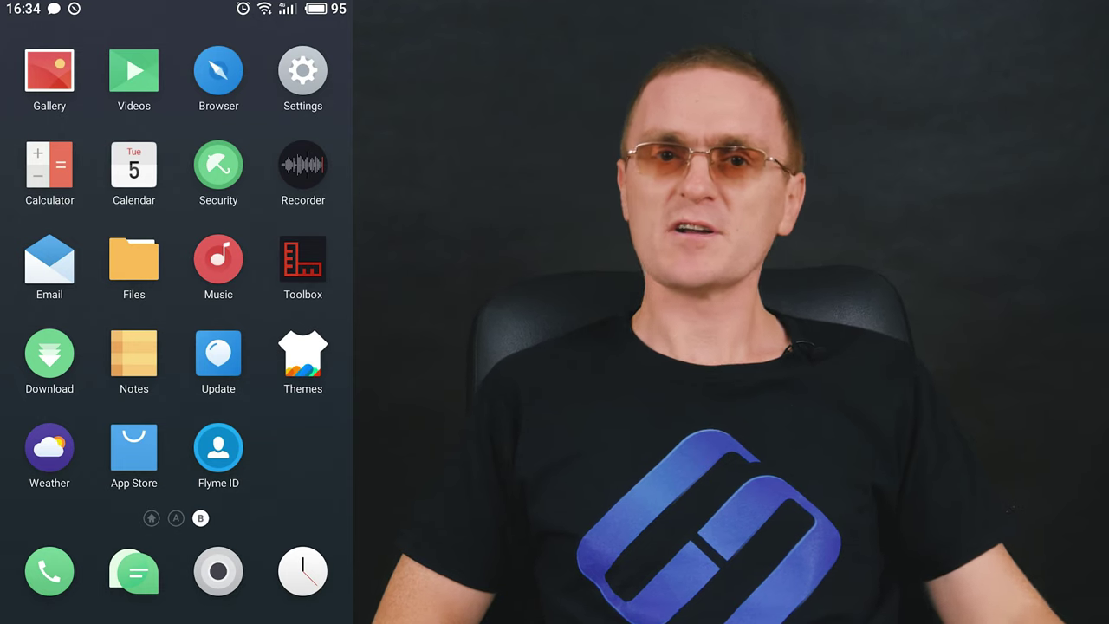
Turn off ad personalization in the Google account's data and personalization settings
{"action": "left_click", "coordinate": [315, 75]}
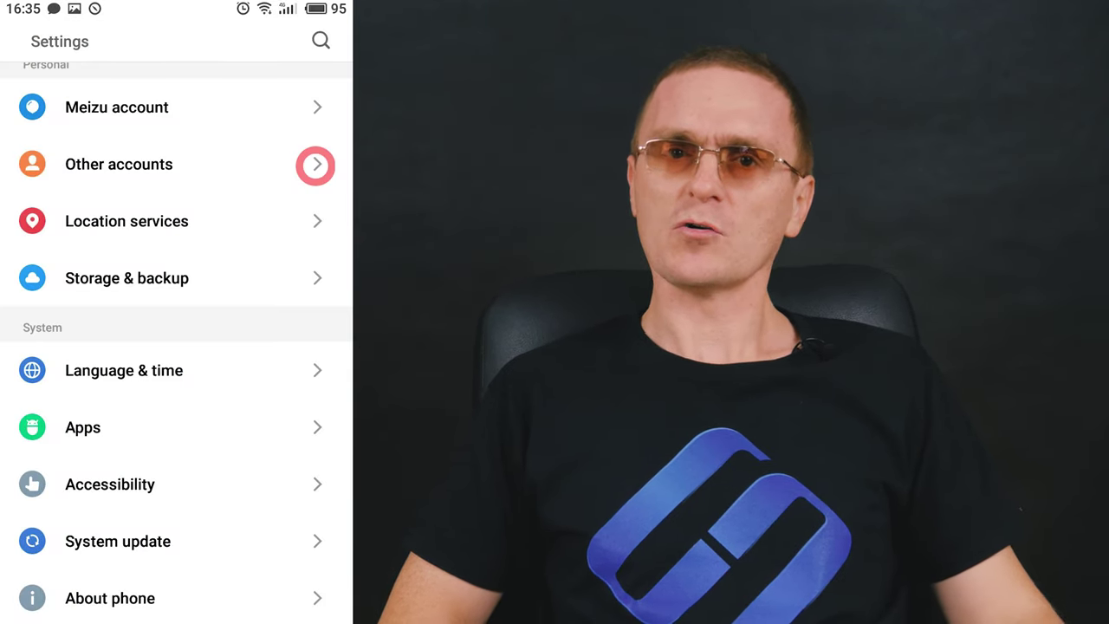
{"action": "left_click", "coordinate": [314, 163]}
{"action": "left_click", "coordinate": [227, 94]}
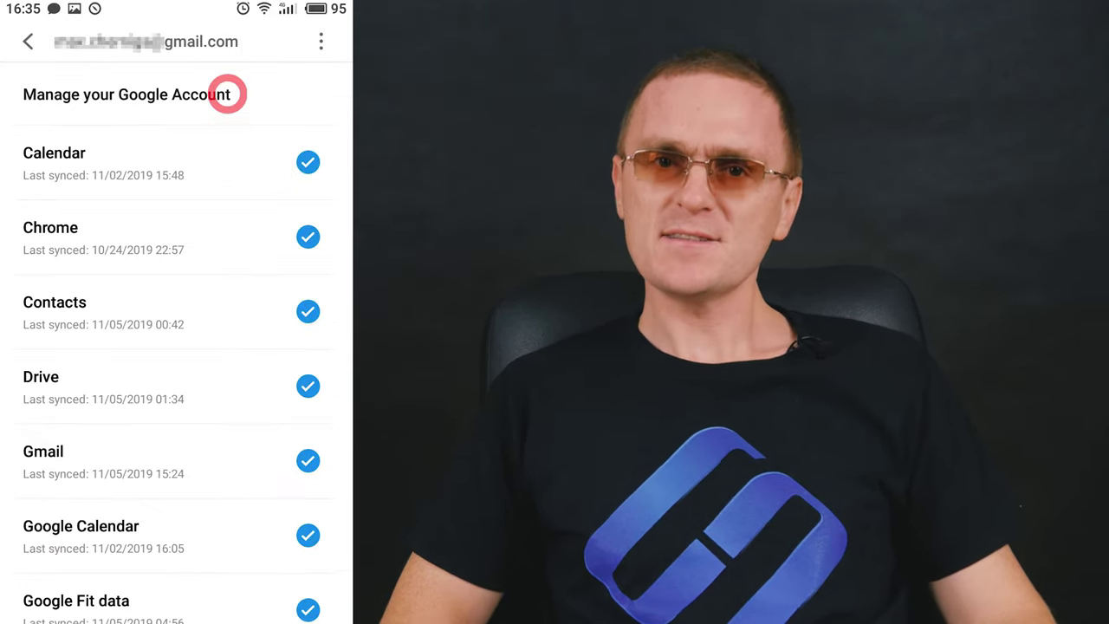
{"action": "left_click", "coordinate": [228, 248]}
{"action": "left_click", "coordinate": [125, 328]}
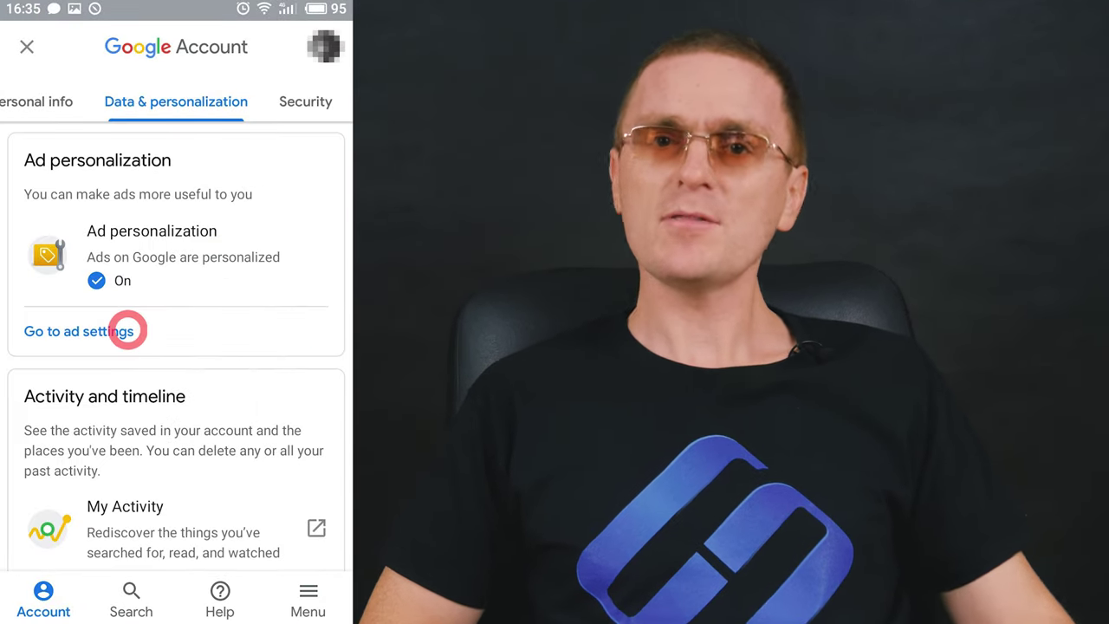
{"action": "left_click", "coordinate": [309, 398]}
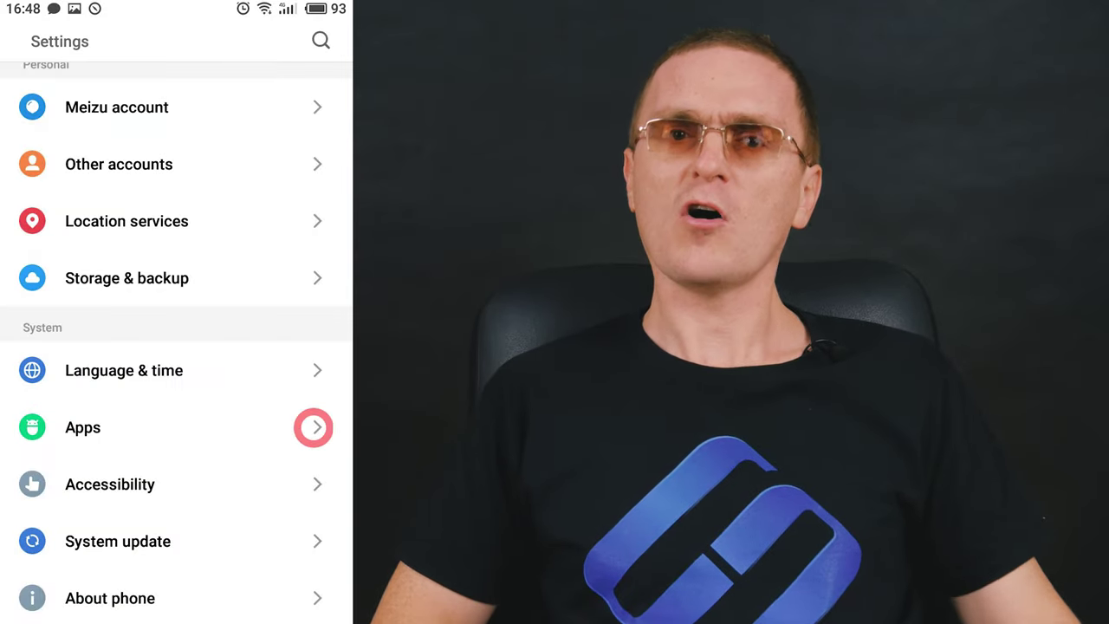
Set Viber's Location access permission to Reject
{"action": "left_click", "coordinate": [313, 427]}
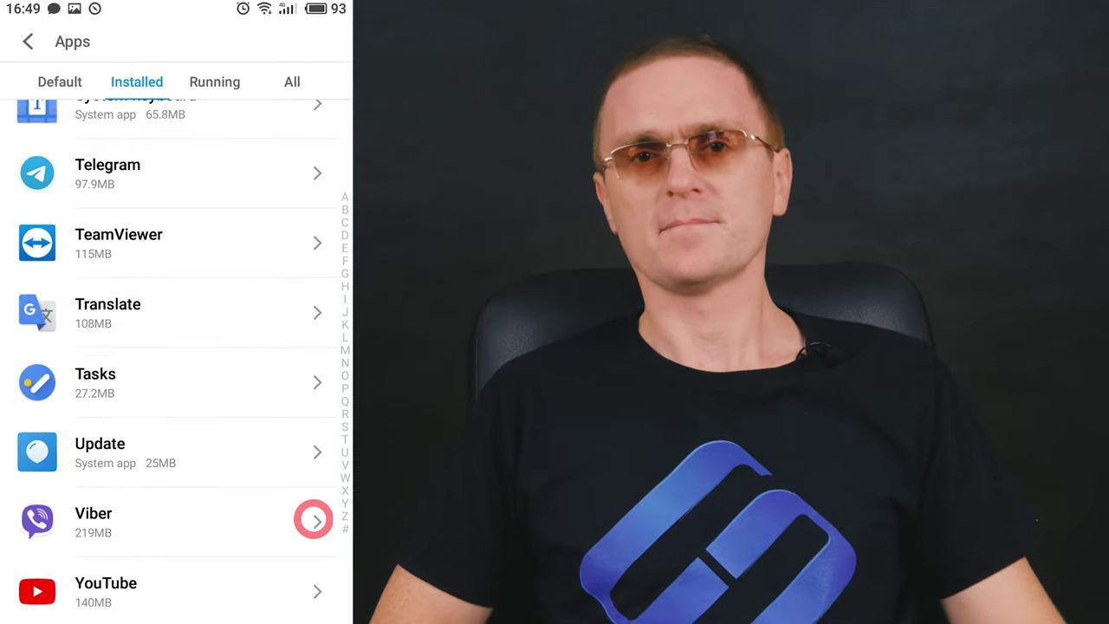
{"action": "left_click", "coordinate": [313, 520]}
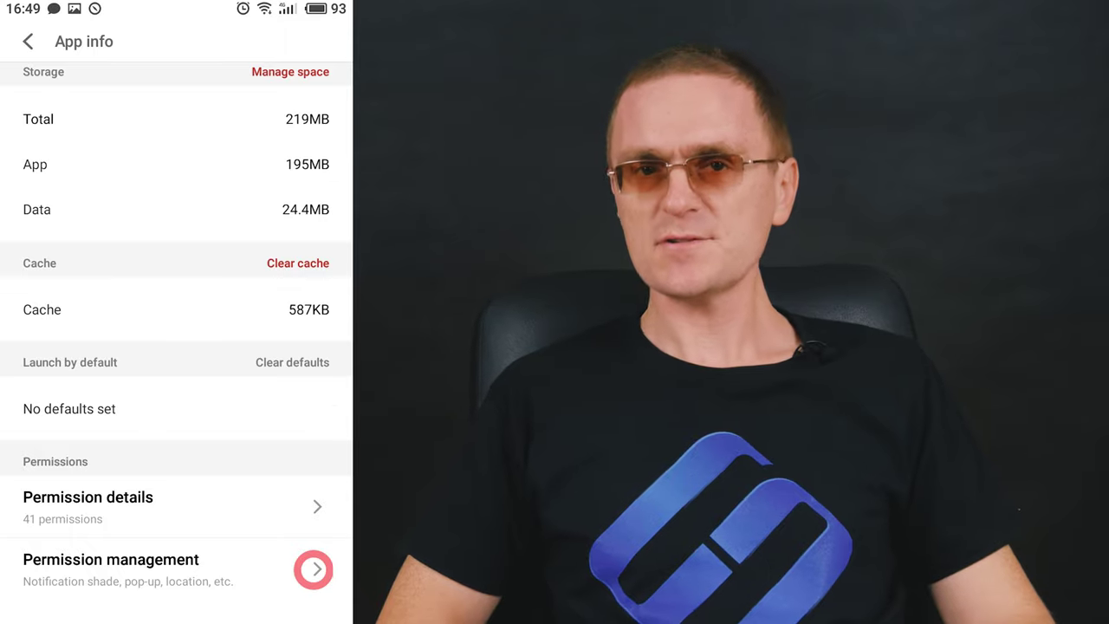
{"action": "left_click", "coordinate": [313, 569]}
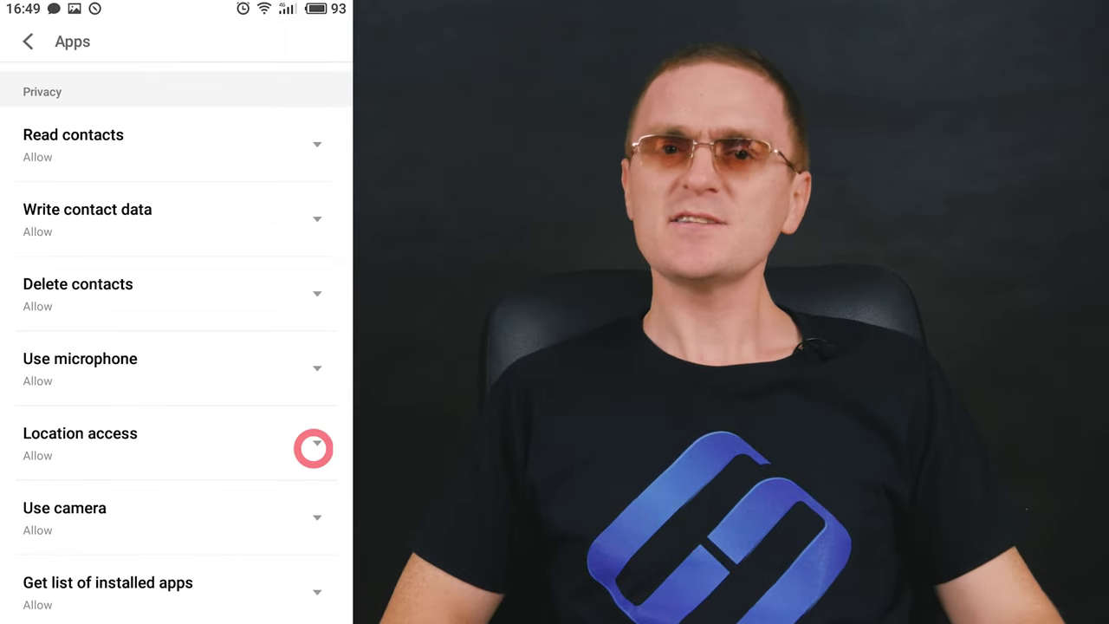
{"action": "left_click", "coordinate": [313, 445]}
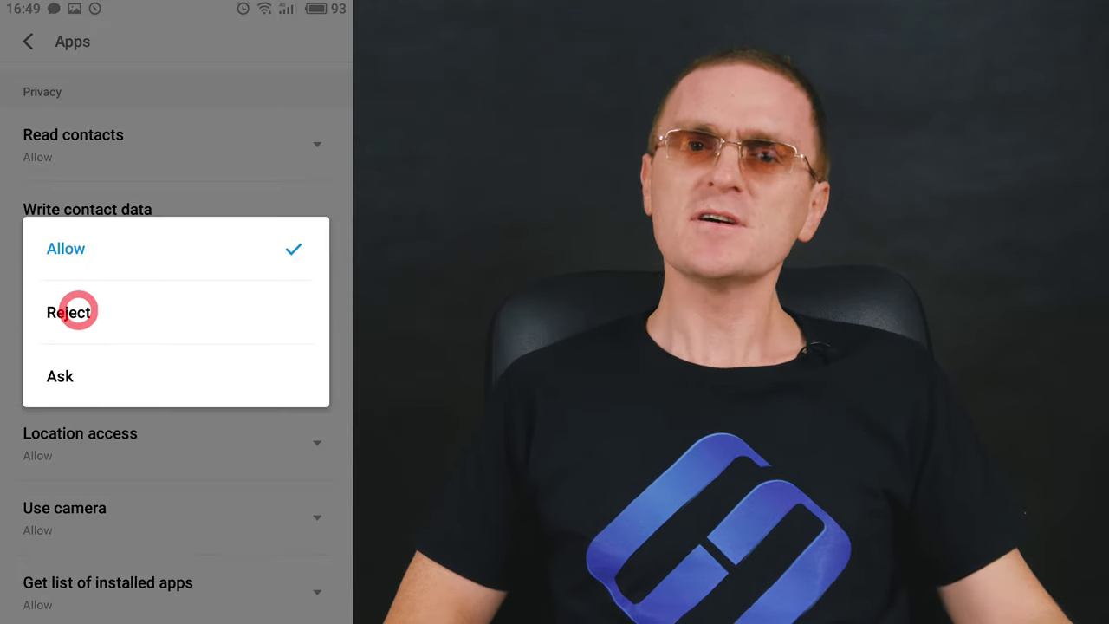
{"action": "left_click", "coordinate": [77, 311]}
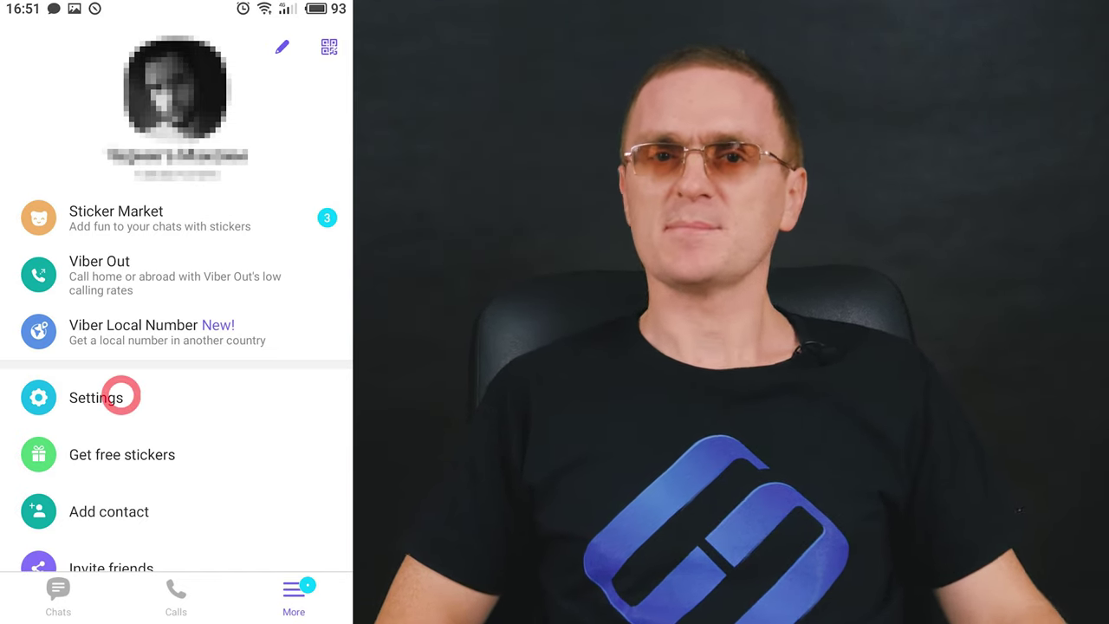
Untick Receive Business Messages under Viber's Calls and messages settings
{"action": "left_click", "coordinate": [121, 395]}
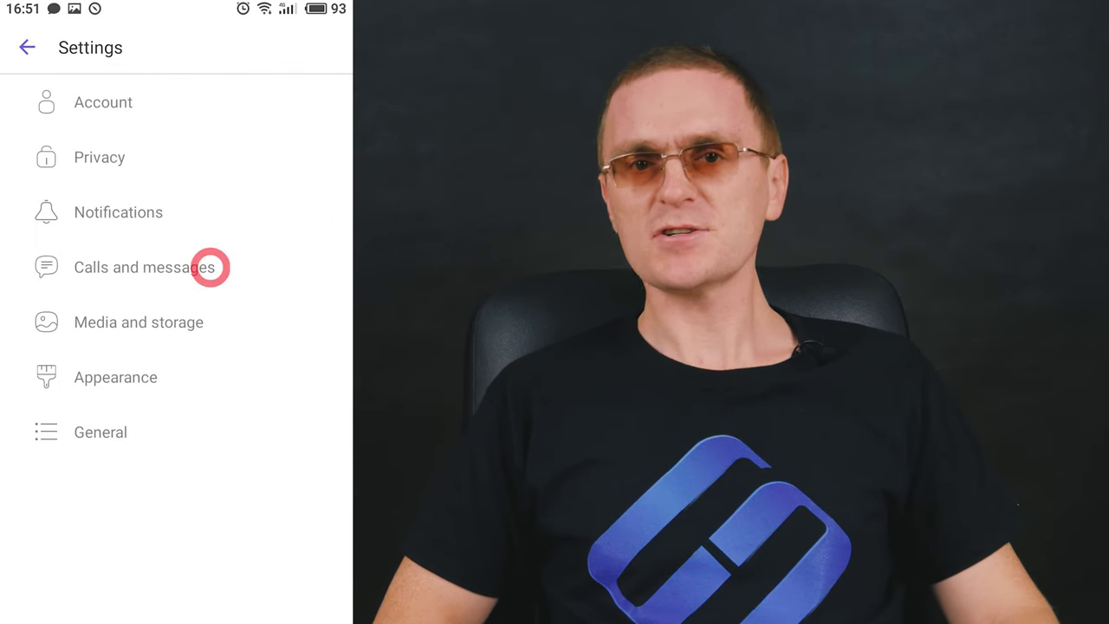
{"action": "left_click", "coordinate": [210, 268]}
{"action": "left_click", "coordinate": [317, 385]}
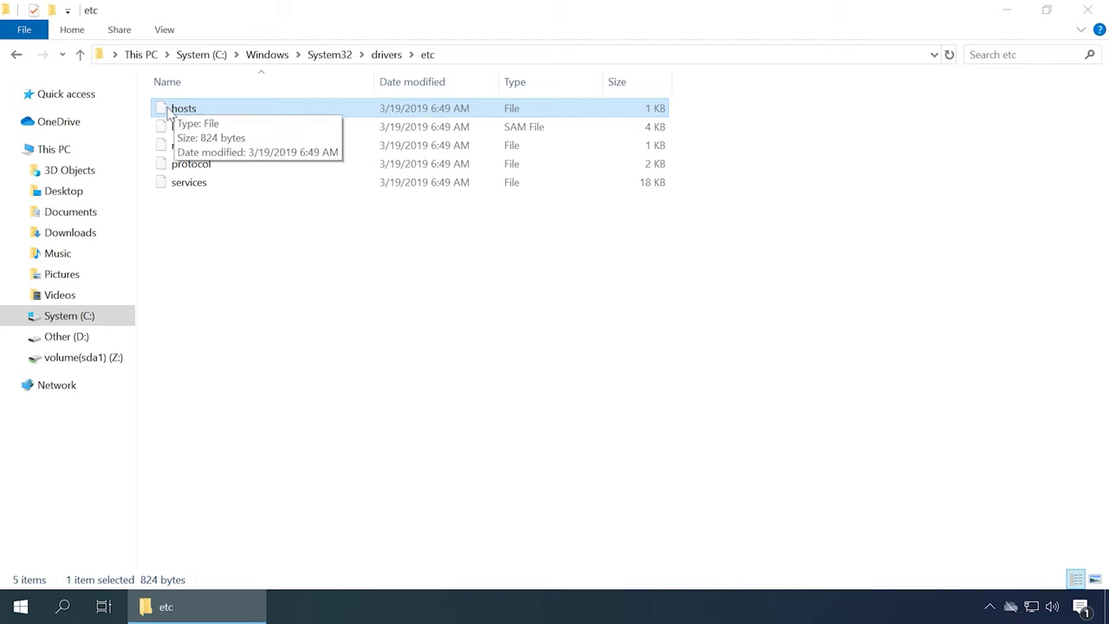
Select the address bar path C:\Windows\System32\drivers\etc for copying
{"action": "left_click", "coordinate": [461, 55]}
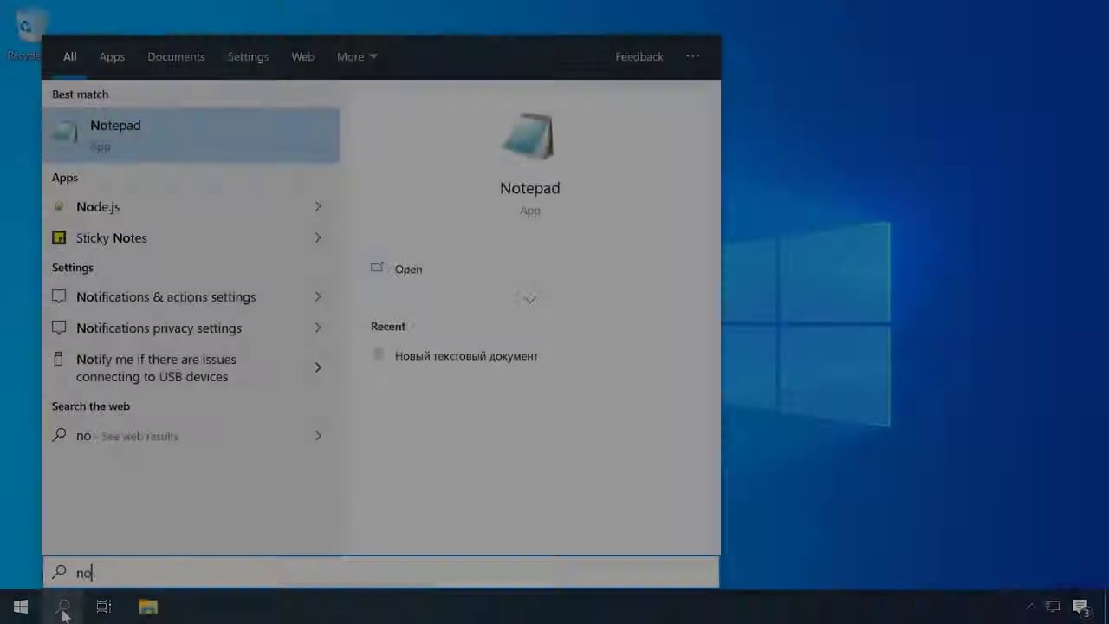
Run Notepad as administrator from Start search and bring up File > Open
{"action": "type", "text": "te"}
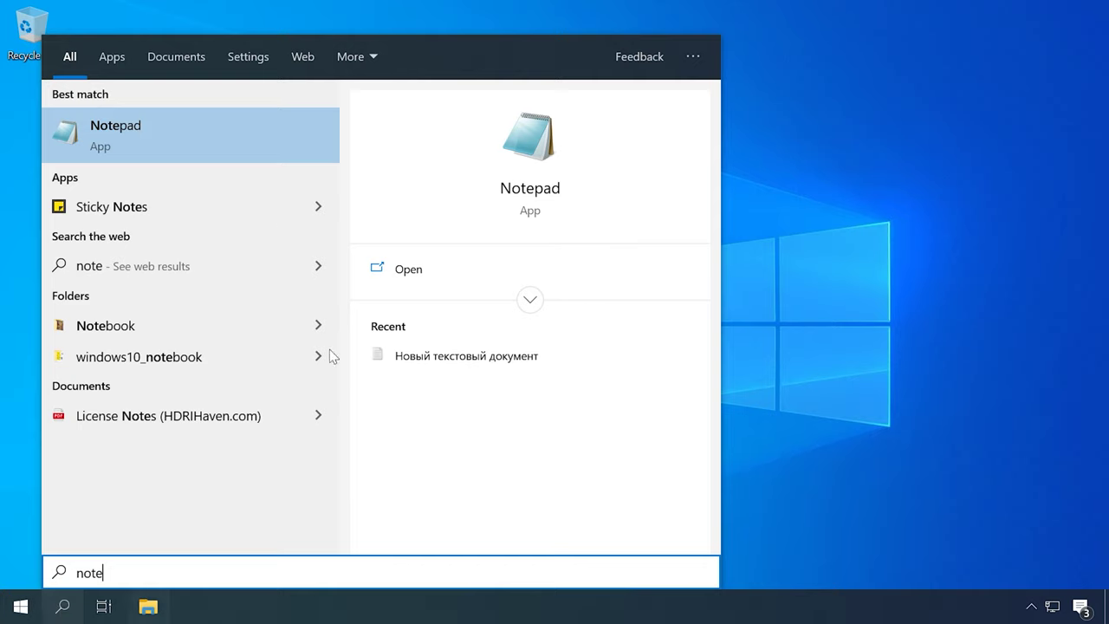
{"action": "right_click", "coordinate": [200, 138]}
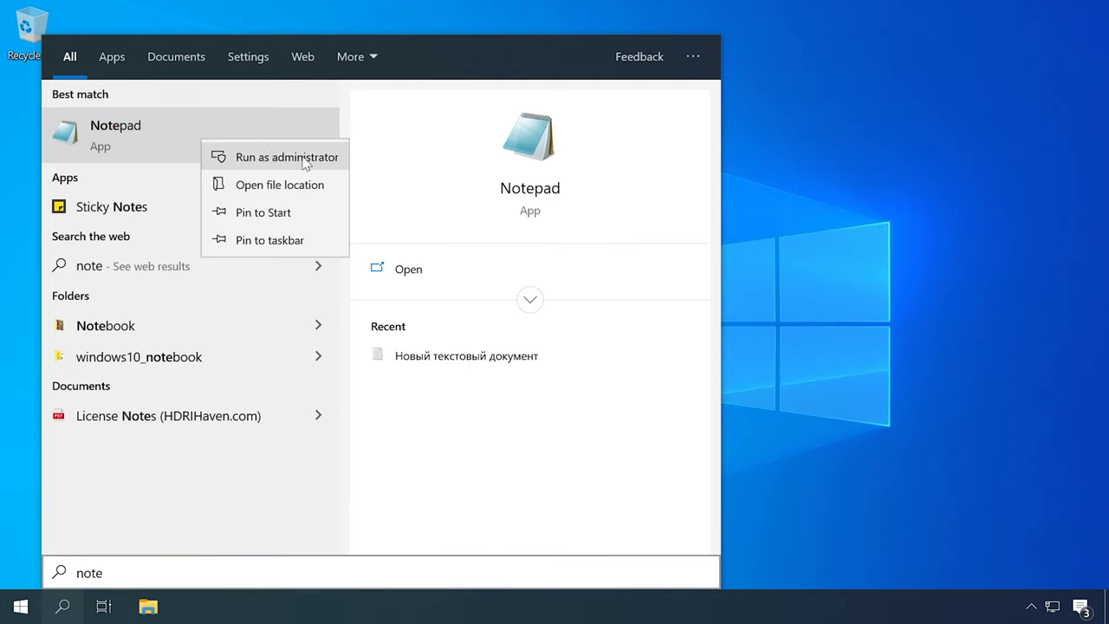
{"action": "left_click", "coordinate": [287, 157]}
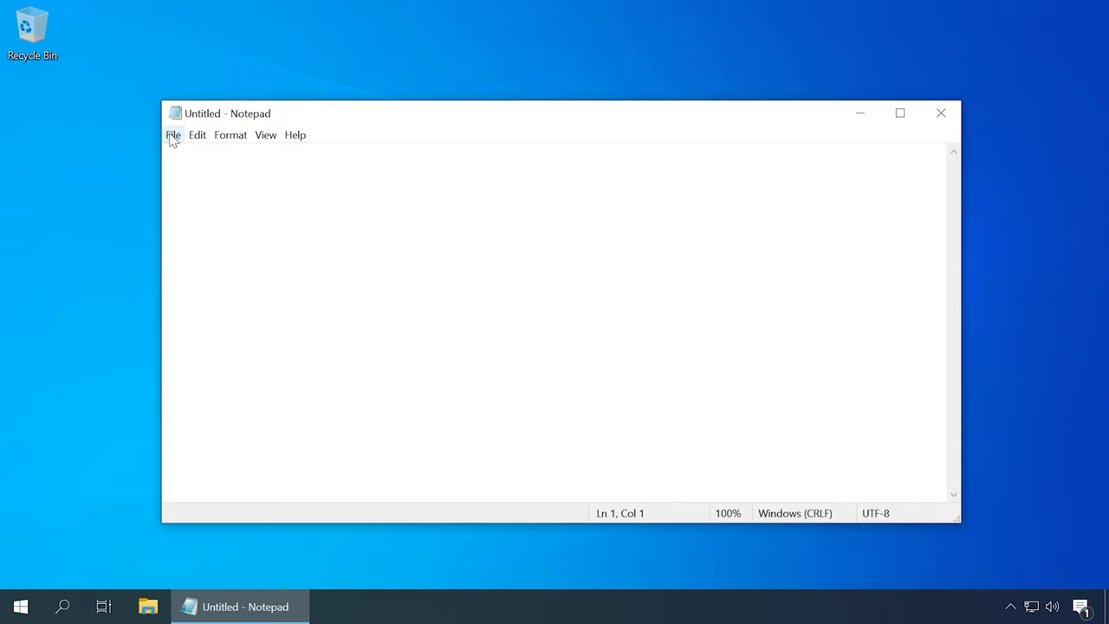
{"action": "left_click", "coordinate": [173, 139]}
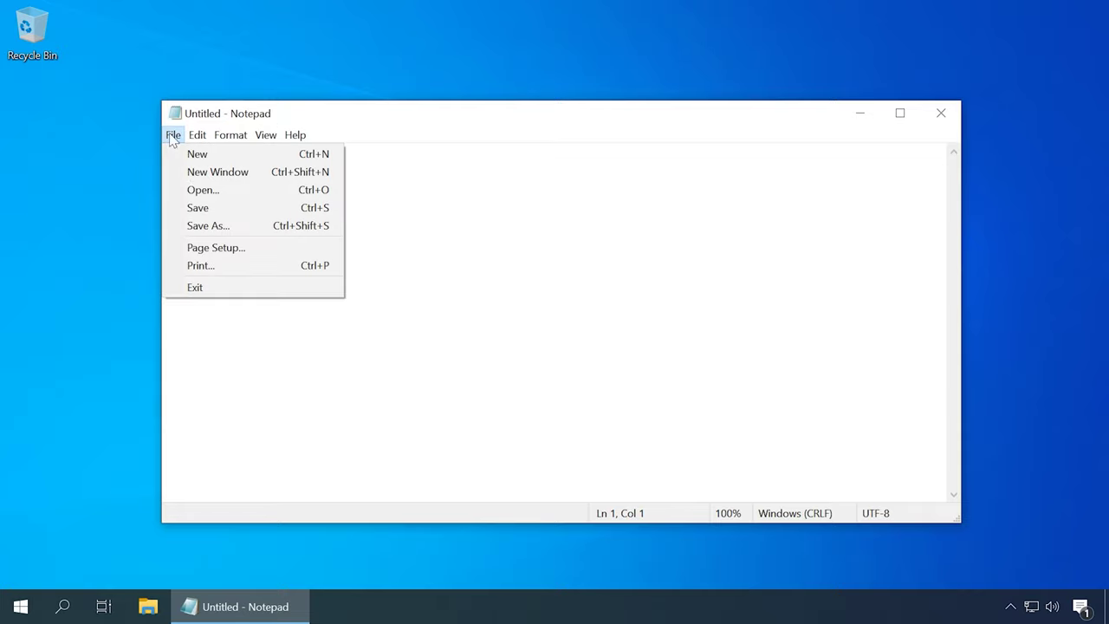
{"action": "left_click", "coordinate": [199, 191]}
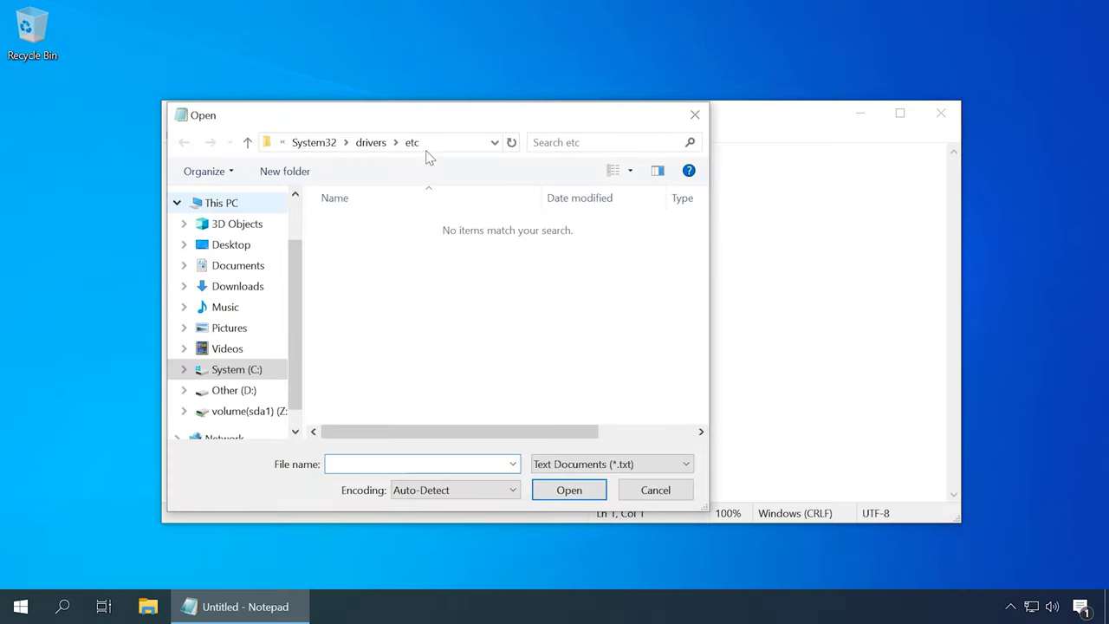
Open the hosts file from the etc folder with the All Files (*.*) filter
{"action": "left_click", "coordinate": [435, 144]}
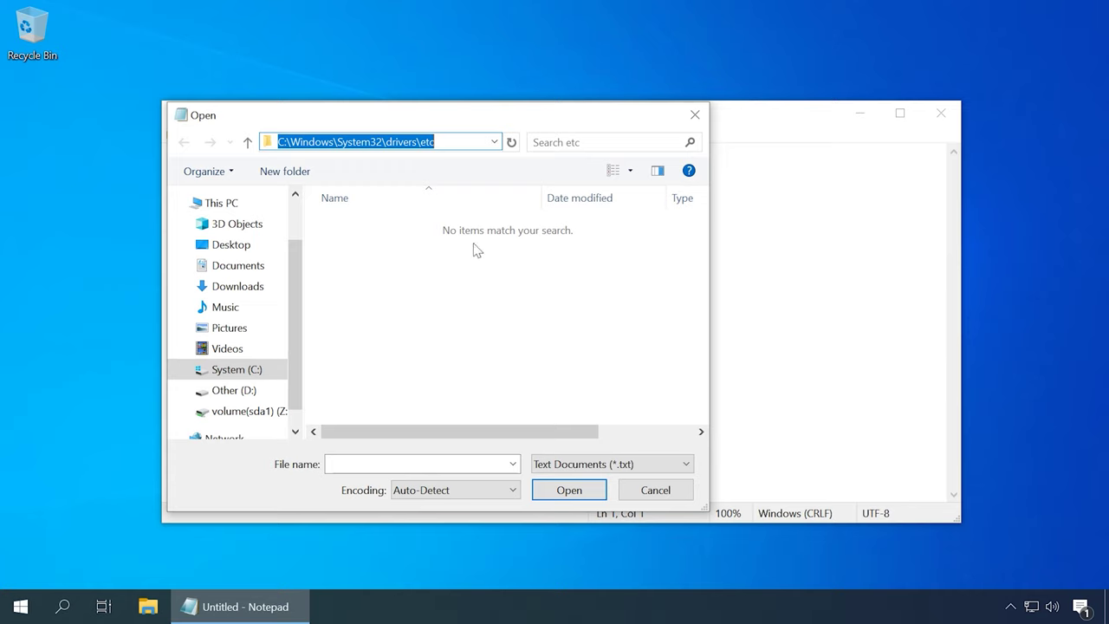
{"action": "left_click", "coordinate": [564, 463]}
{"action": "left_click", "coordinate": [567, 495]}
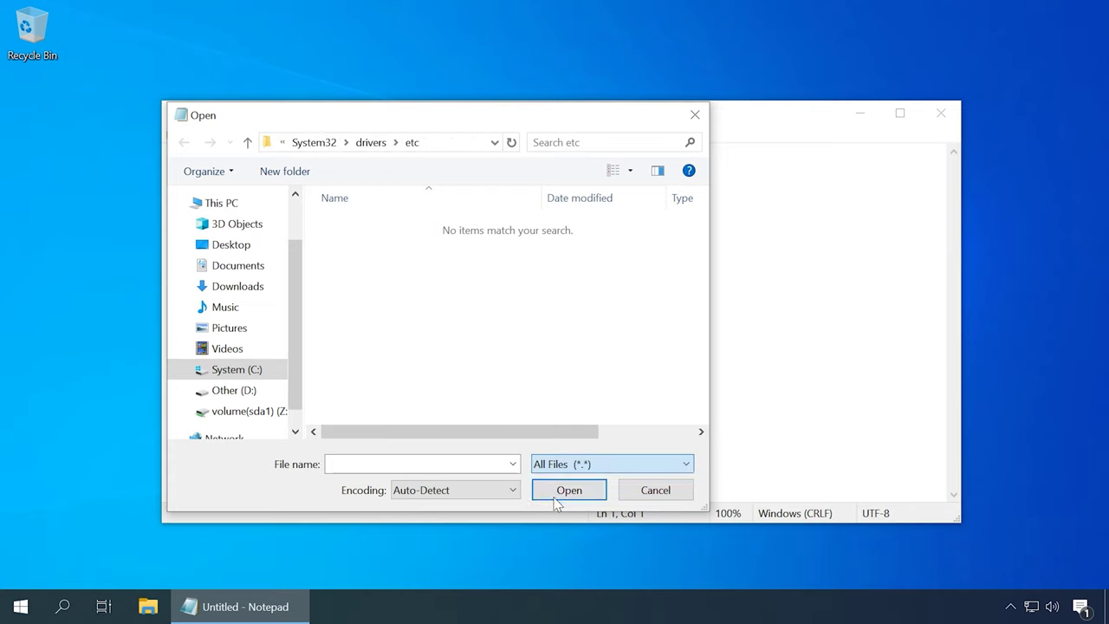
{"action": "left_click", "coordinate": [348, 225]}
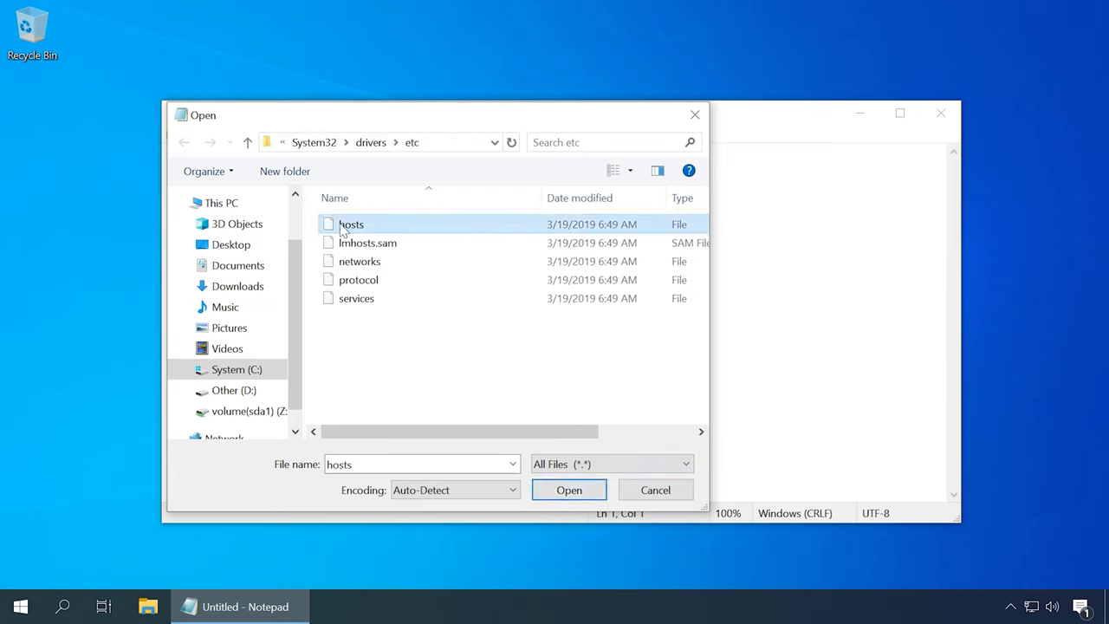
{"action": "left_click", "coordinate": [569, 490]}
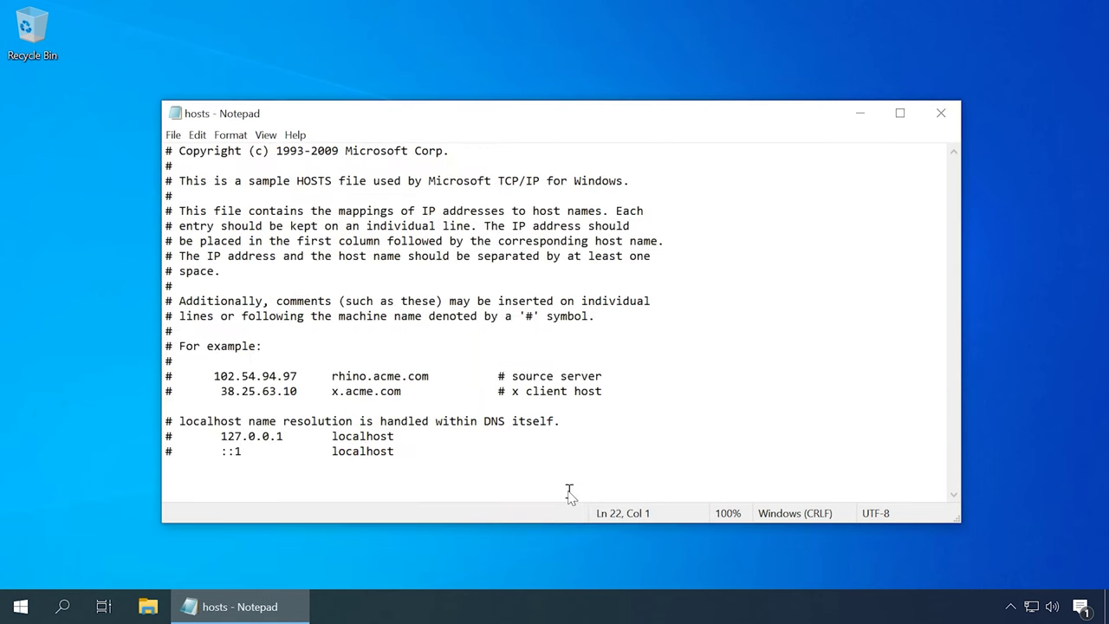
Paste the twelve 127.0.0.1 entries for Viber, Taboola, Rakuten and Mixpanel, then save hosts
{"action": "type", "text": "127.0.0.1 ads.viber.com 127.0.0.1 ads.aws.viber.com 127.0.0.1 ads-d.viber.com 127.0.0.1 images.taboola.com 127.0.0.1 api.taboola.com 127.0.0.1 rmp.rakuten.com 127.0.0.1 s-clk.rmp.rakuten.com 127.0.0.1 s-bid.rmp.rakuten.com 127.0.0.1 ads.viber.com 127.0.0.1 s-imp.rmp.rakuten.com 127.0.0.1 rmp.rakuten.com 127.0.0.1 api.mixpanel.com"}
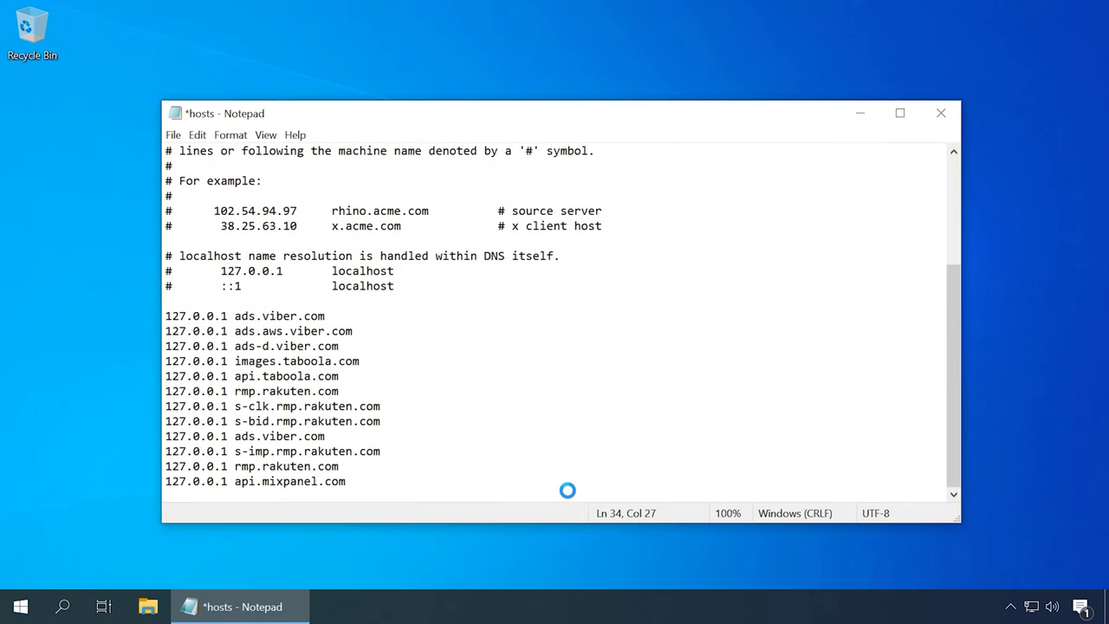
{"action": "left_click_drag", "start_coordinate": [387, 480], "coordinate": [163, 323]}
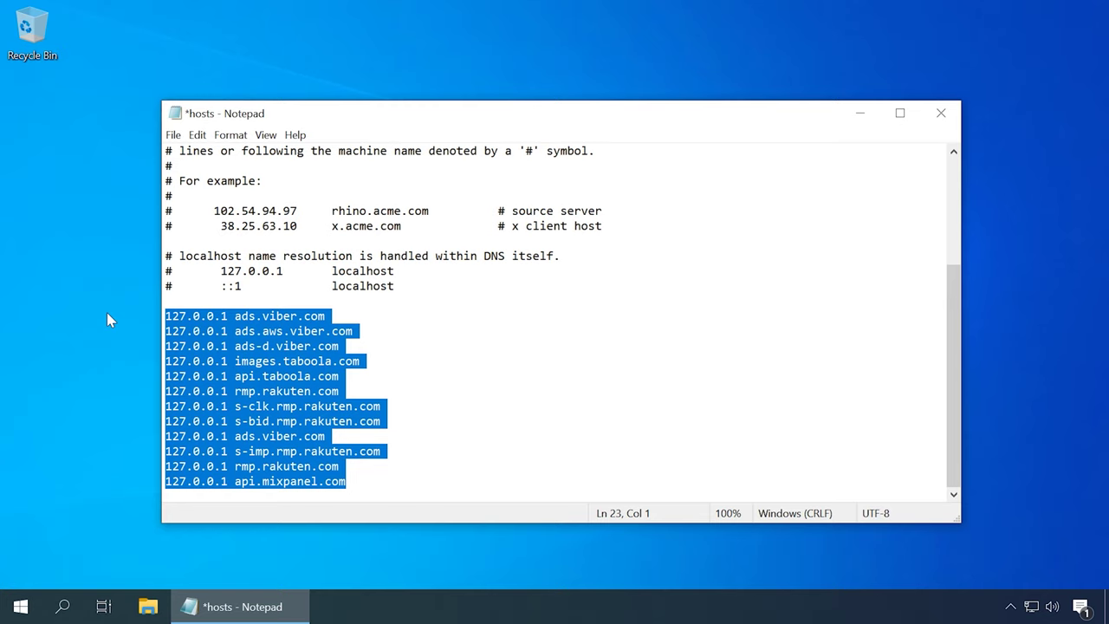
{"action": "left_click", "coordinate": [173, 136]}
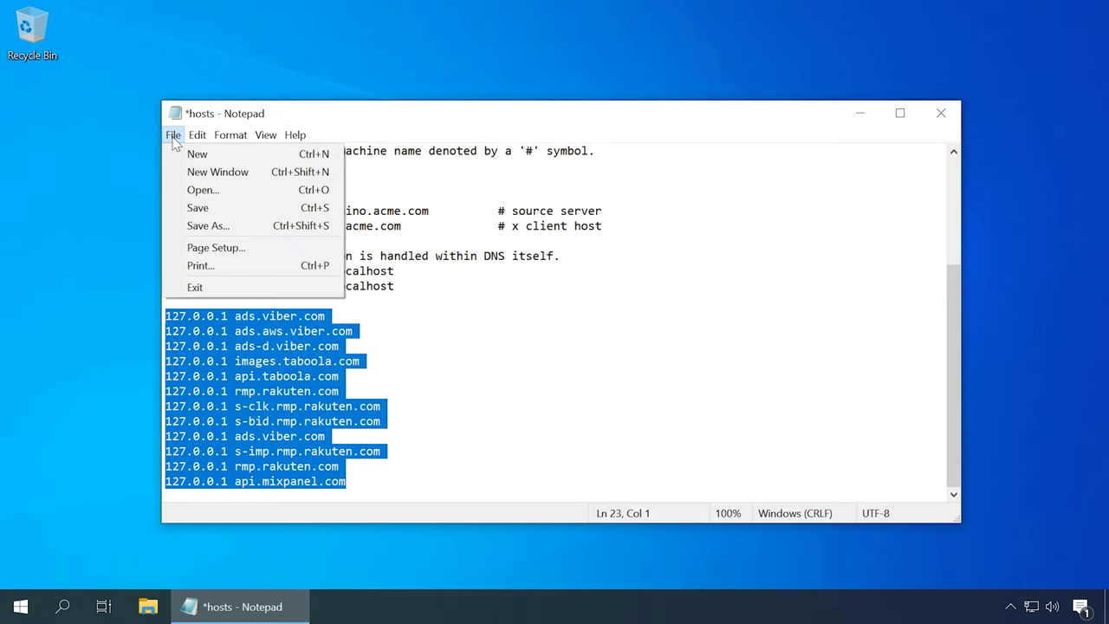
{"action": "left_click", "coordinate": [258, 211]}
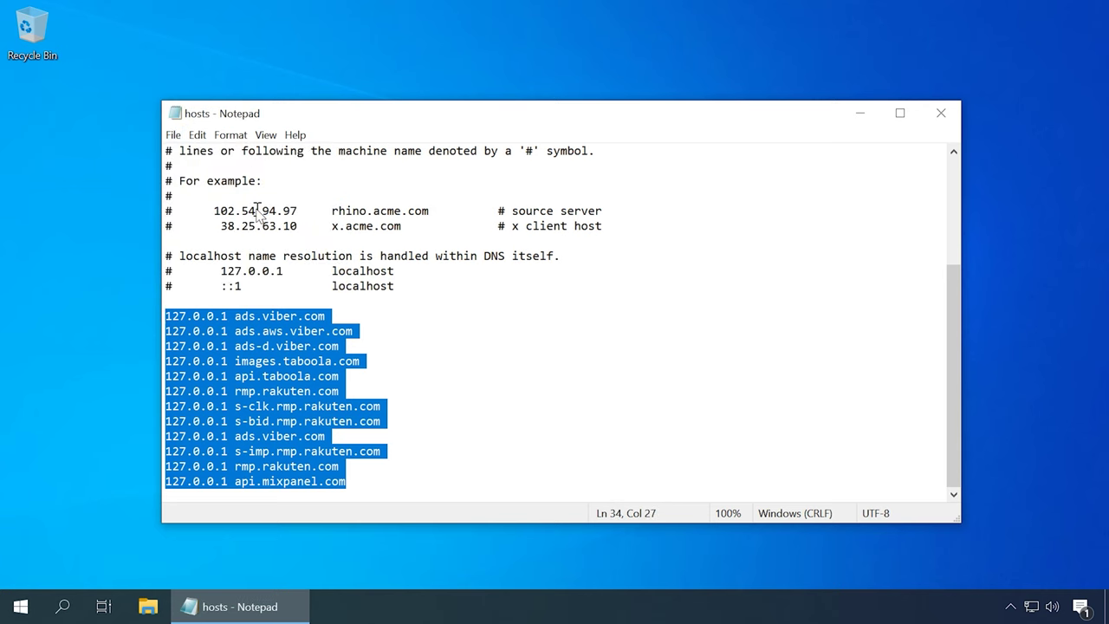